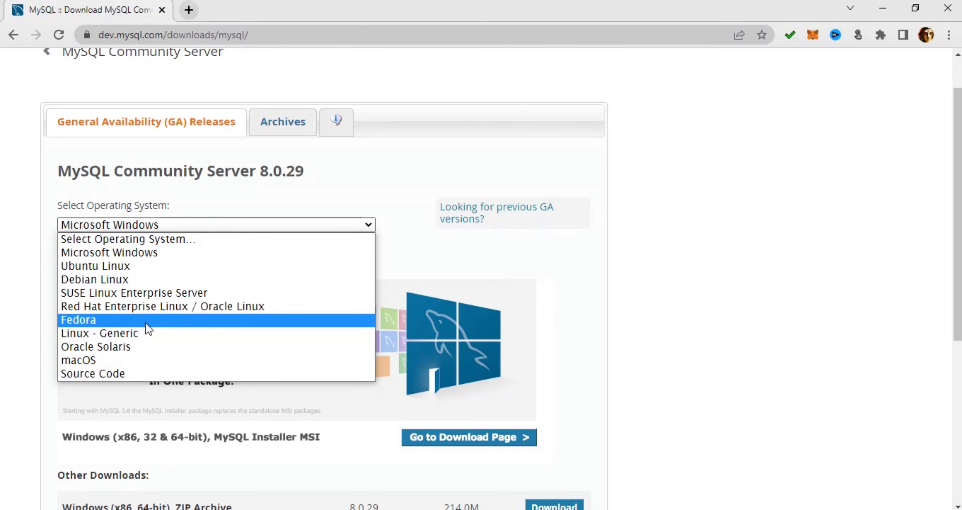
Keep Microsoft Windows as the OS and scroll to the 8.0.29 installer and ZIP downloads.
click(180, 225)
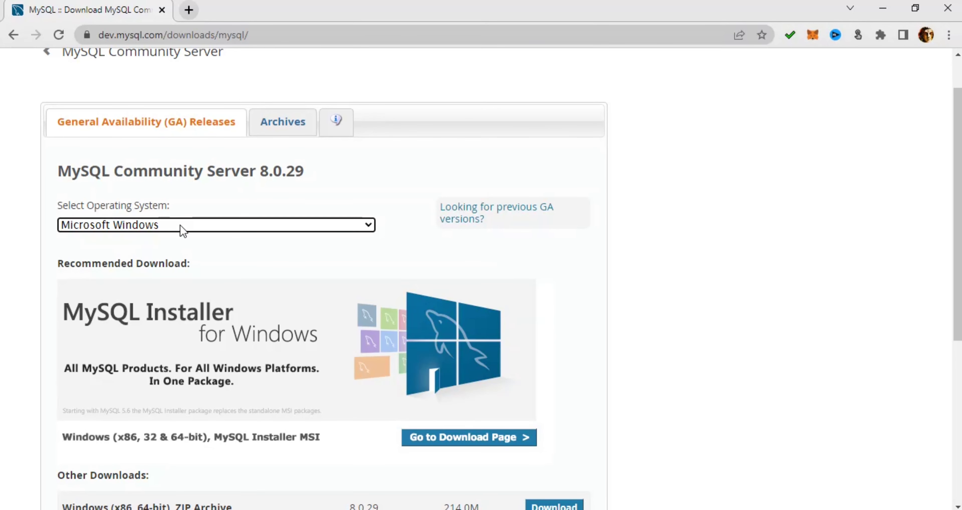
scroll(179, 225, down, 1)
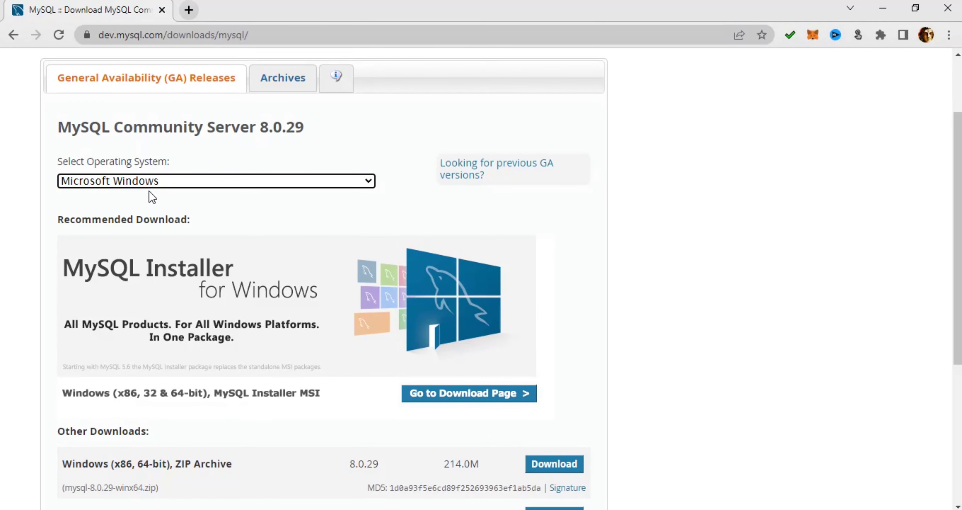
scroll(149, 192, down, 5)
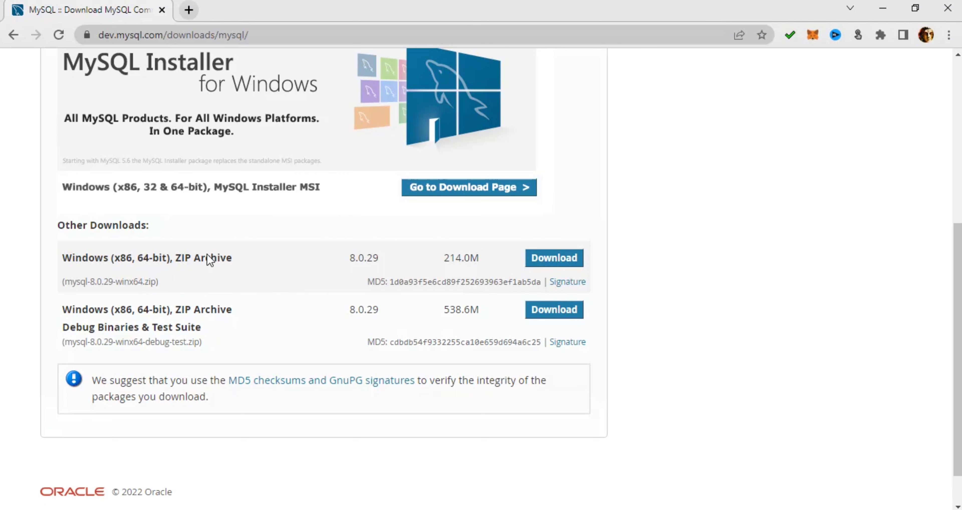
Go to the MySQL Installer download page and find the MSI packages.
click(462, 191)
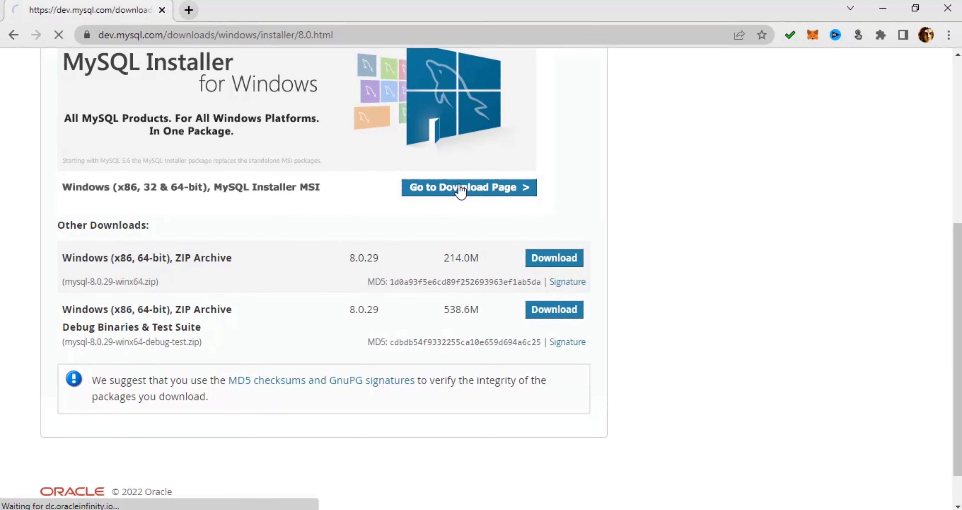
scroll(454, 266, down, 1)
scroll(454, 266, down, 2)
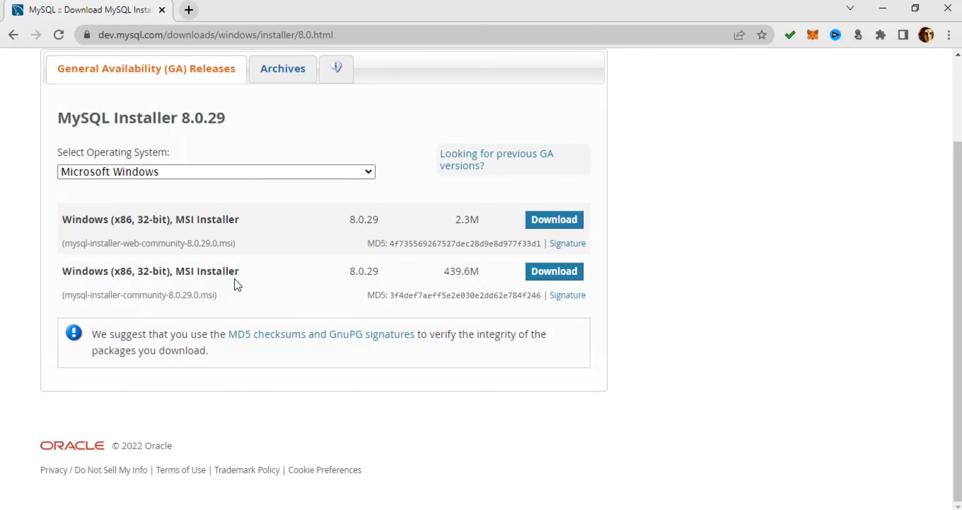
scroll(235, 279, up, 2)
scroll(491, 306, down, 1)
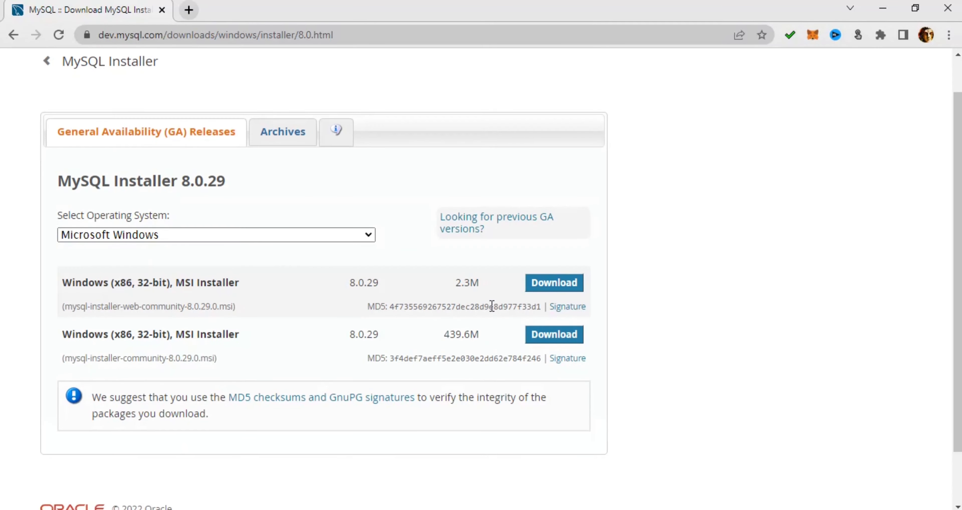
Download the 439.6M MySQL Installer MSI without signing in to Oracle.
click(543, 335)
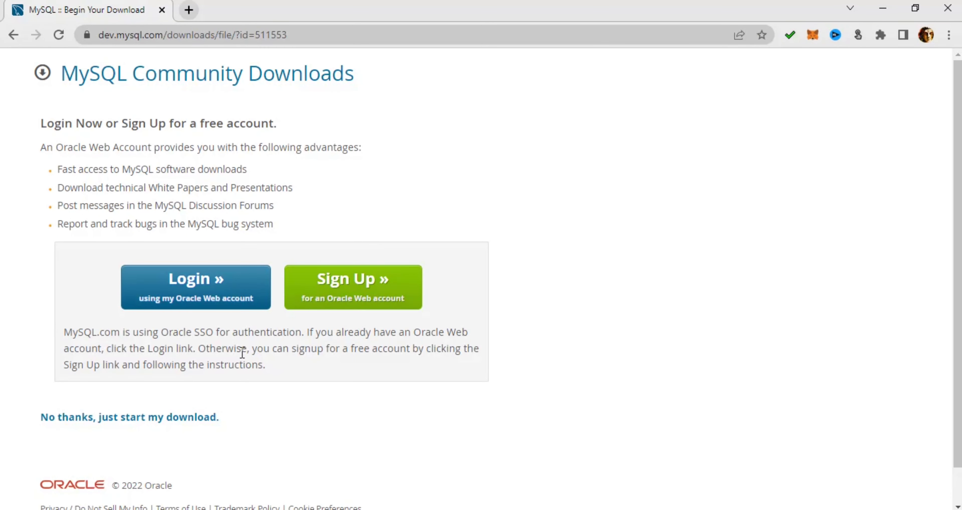
scroll(224, 353, down, 1)
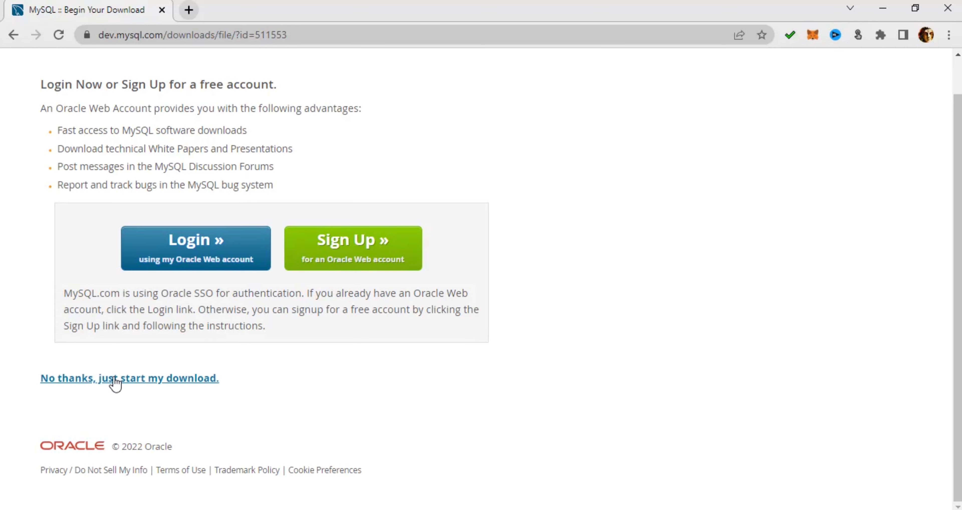
click(99, 383)
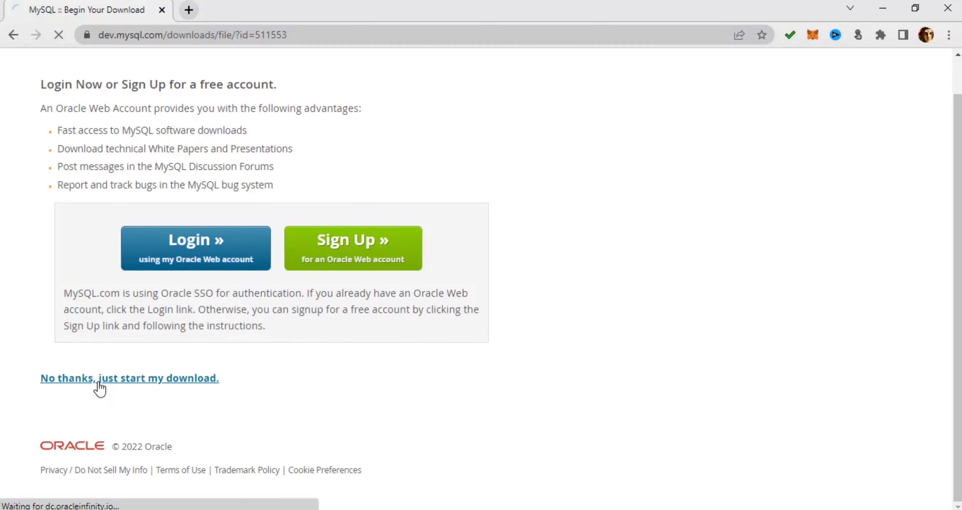
scroll(384, 389, down, 1)
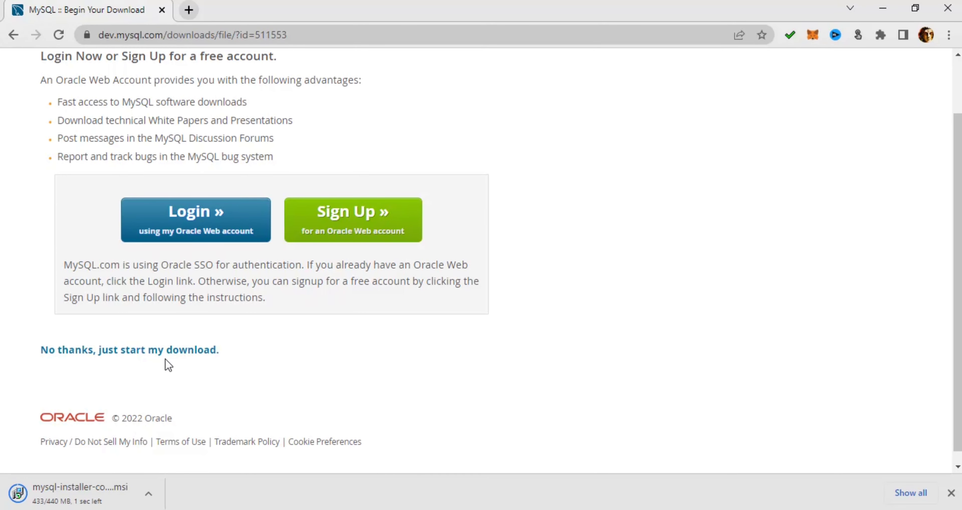
Run the downloaded MySQL Installer .msi and decline the optional upgrade.
click(90, 496)
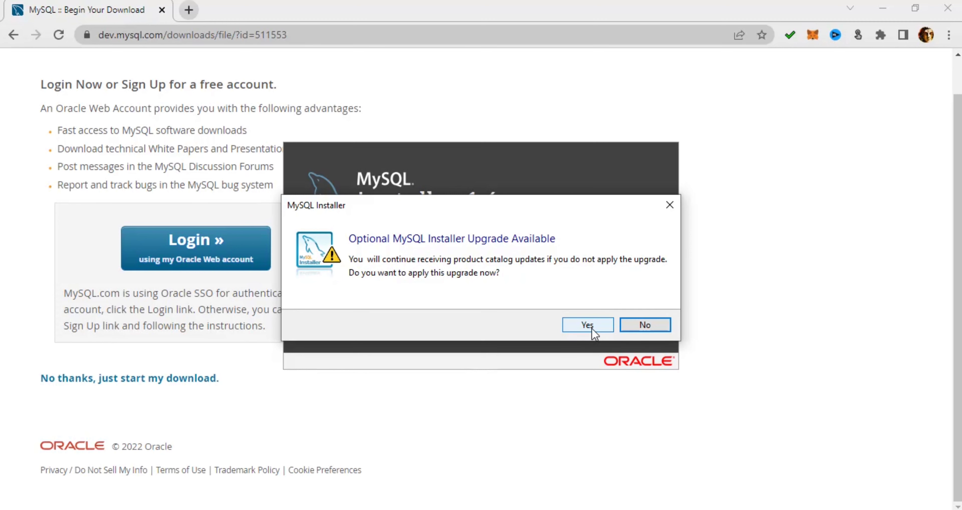
click(622, 326)
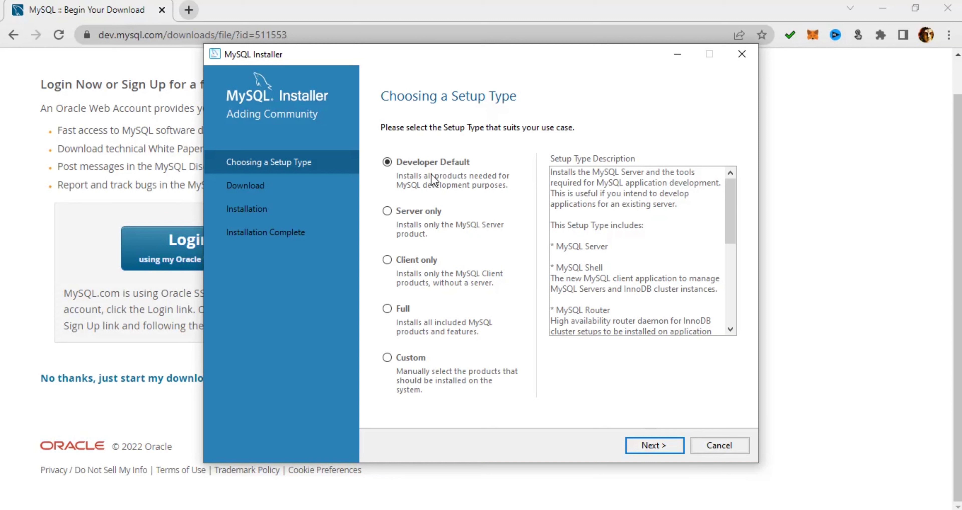
Choose the Server only setup type and continue to Path Conflicts.
click(387, 211)
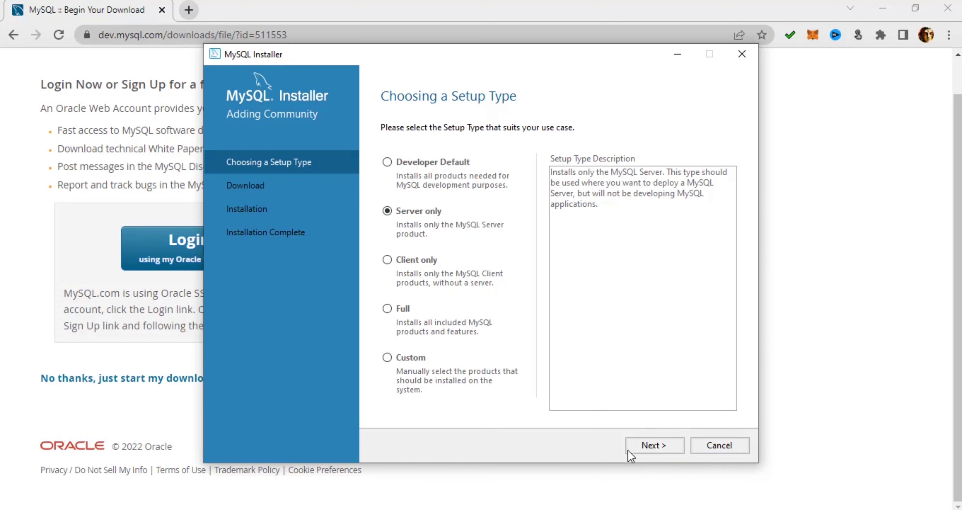
click(387, 355)
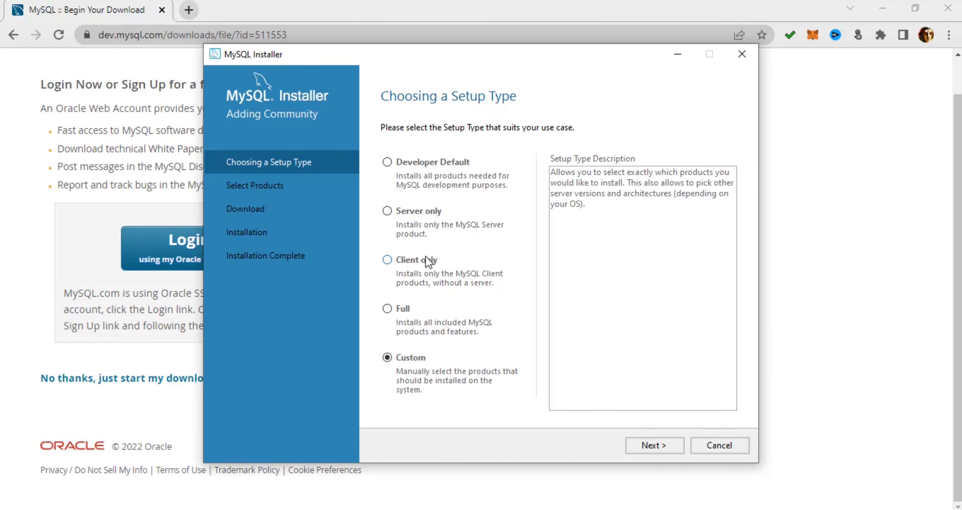
click(387, 211)
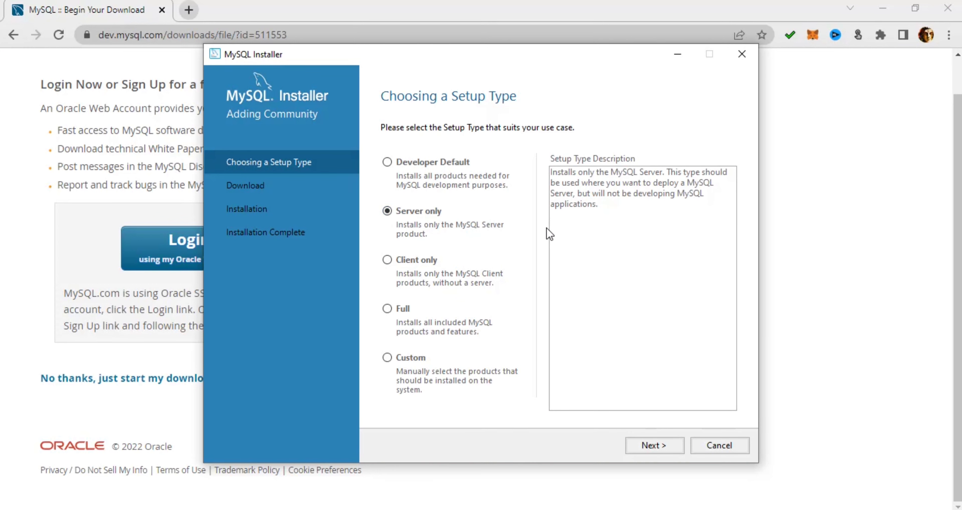
click(668, 449)
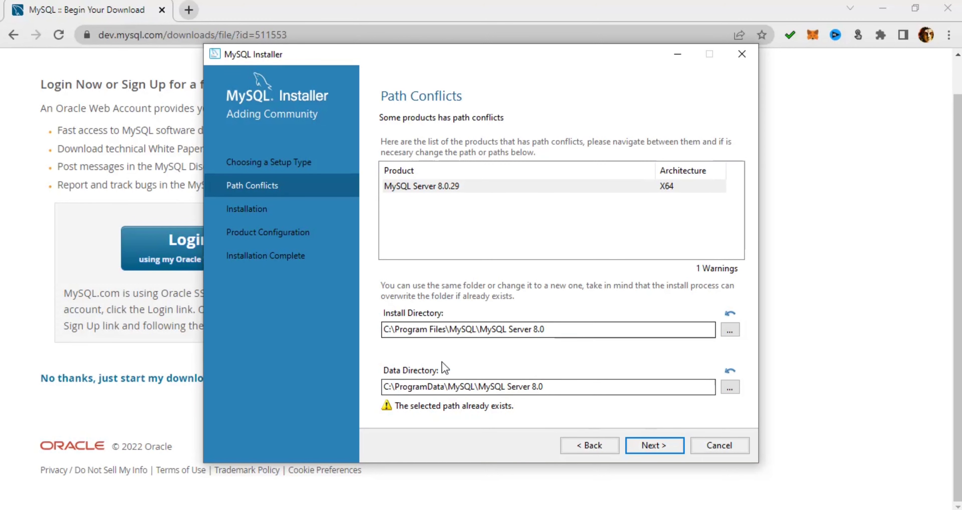
Keep the existing paths, install MySQL Server 8.0.29, and continue to Product Configuration.
click(660, 446)
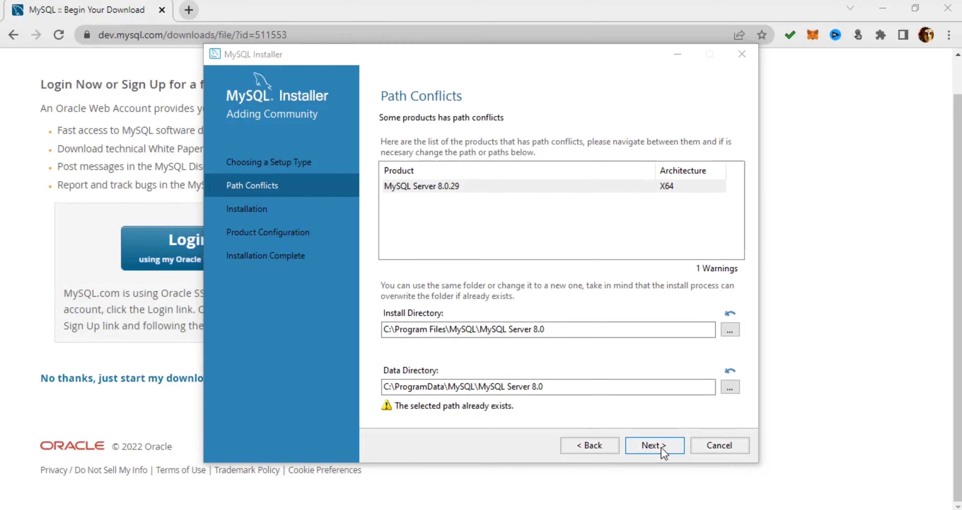
click(588, 325)
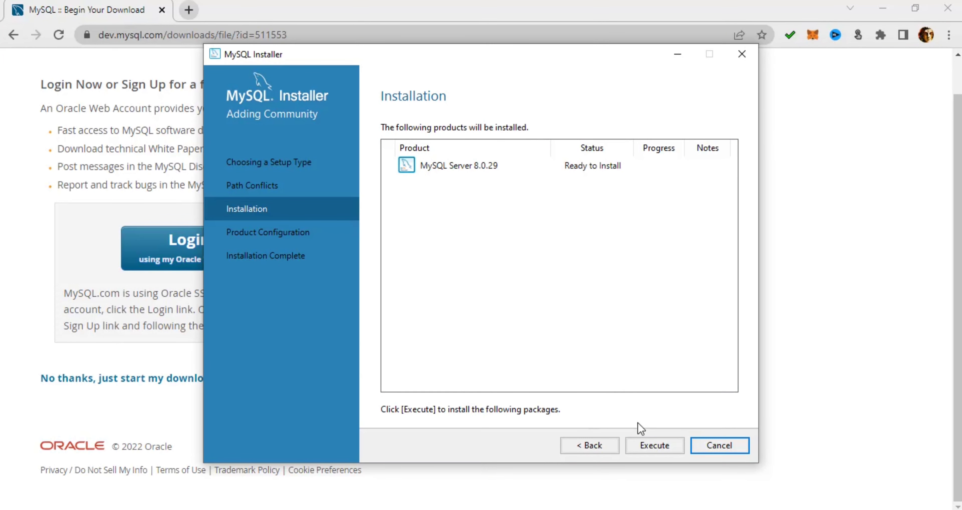
click(643, 445)
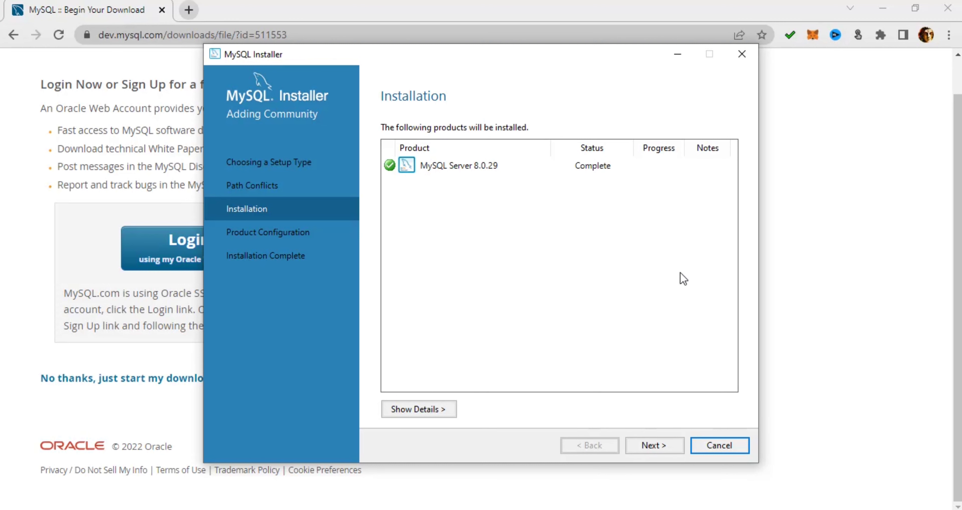
click(649, 445)
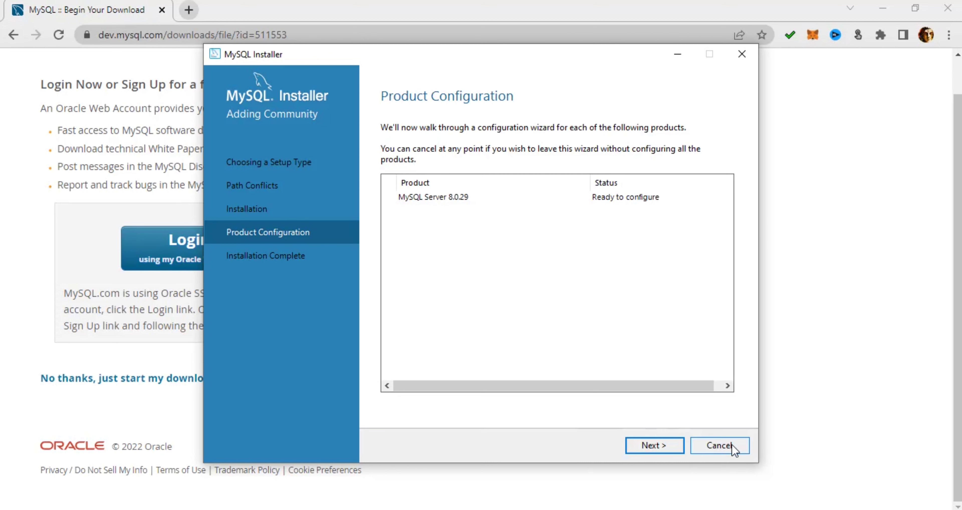
Accept Development Computer on port 3306 and strong password authentication.
click(672, 445)
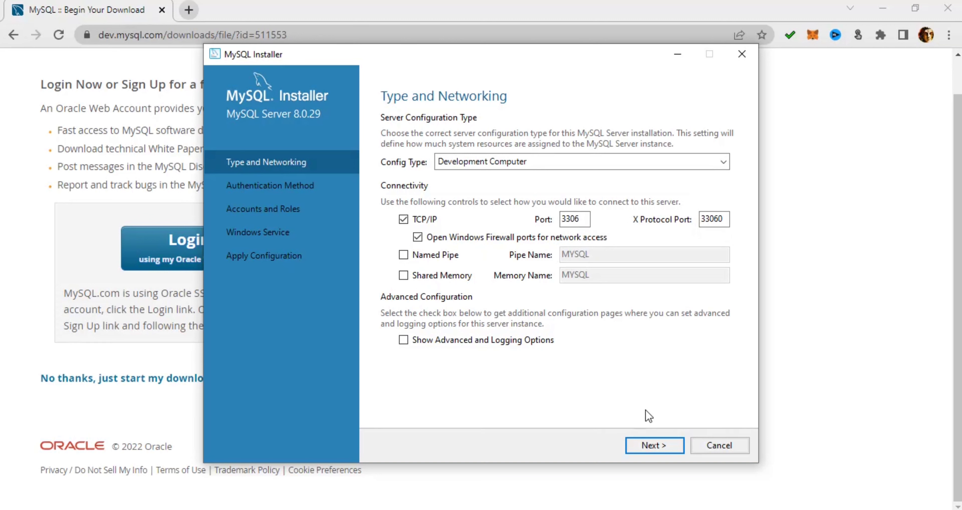
click(641, 443)
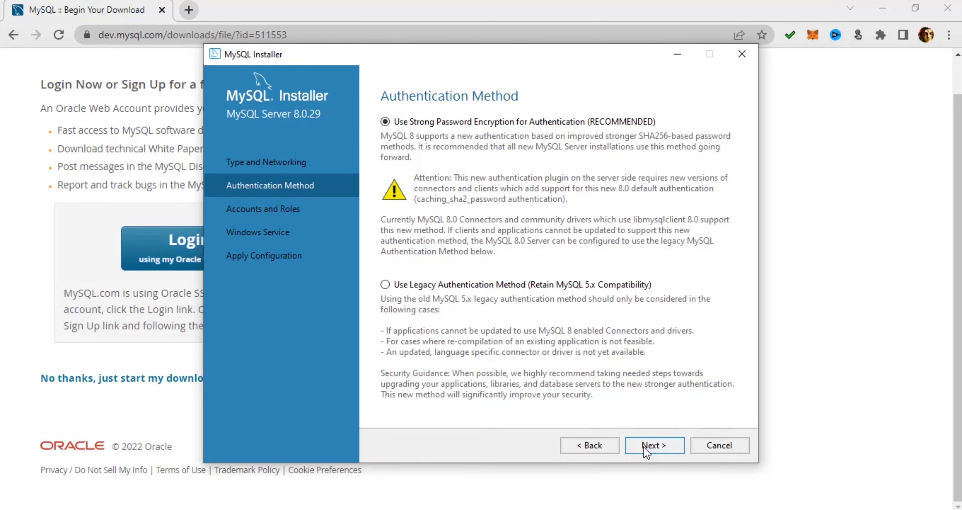
click(646, 448)
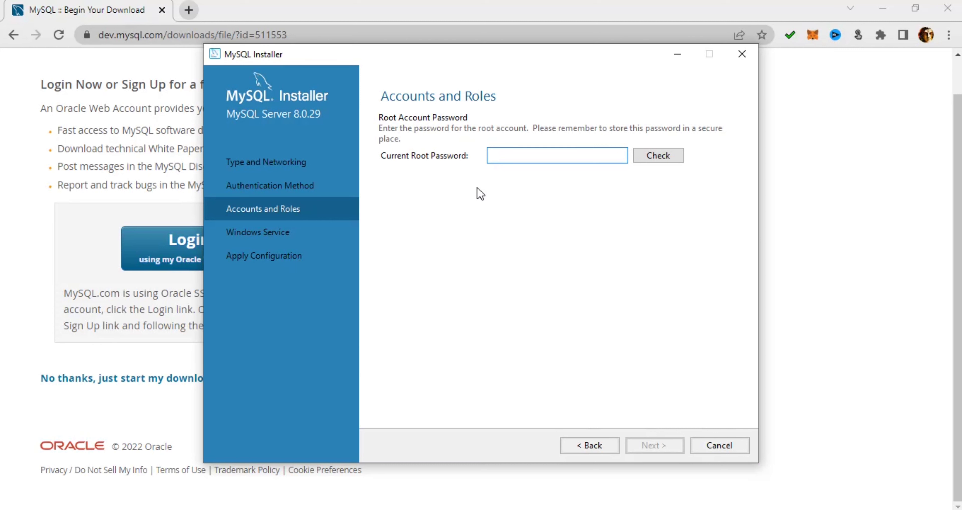
Enter and verify the current root password, then continue to Windows Service settings.
text(root)
click(666, 156)
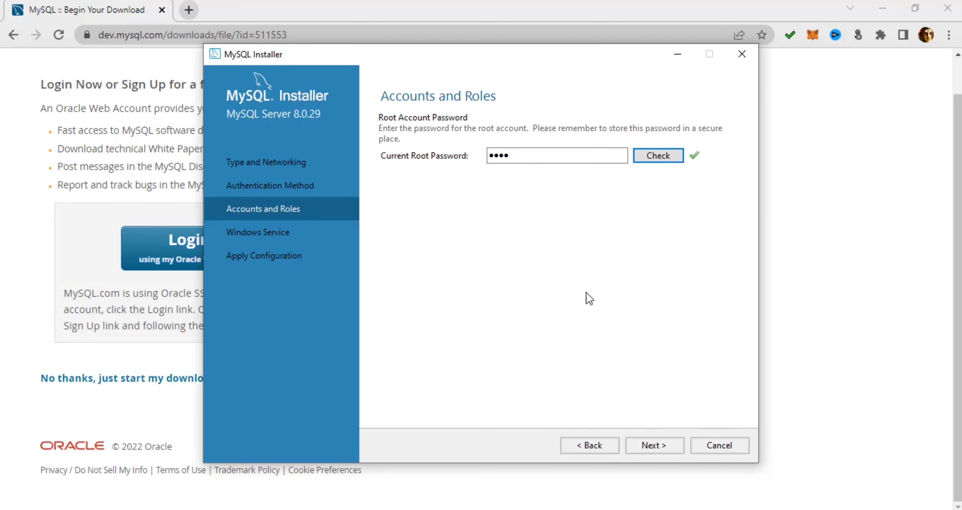
click(643, 445)
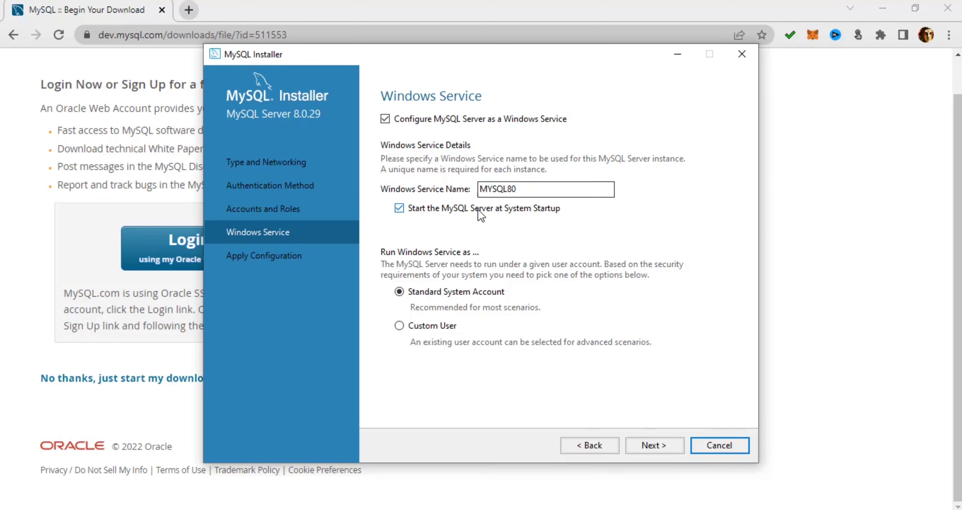
Apply the configuration with the MYSQL80 service defaults and finish the installer.
click(656, 446)
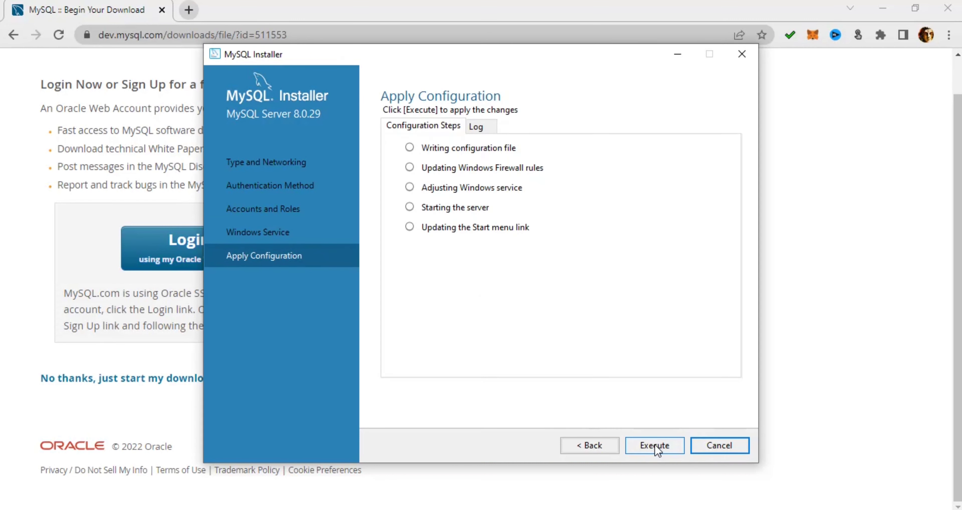
click(656, 446)
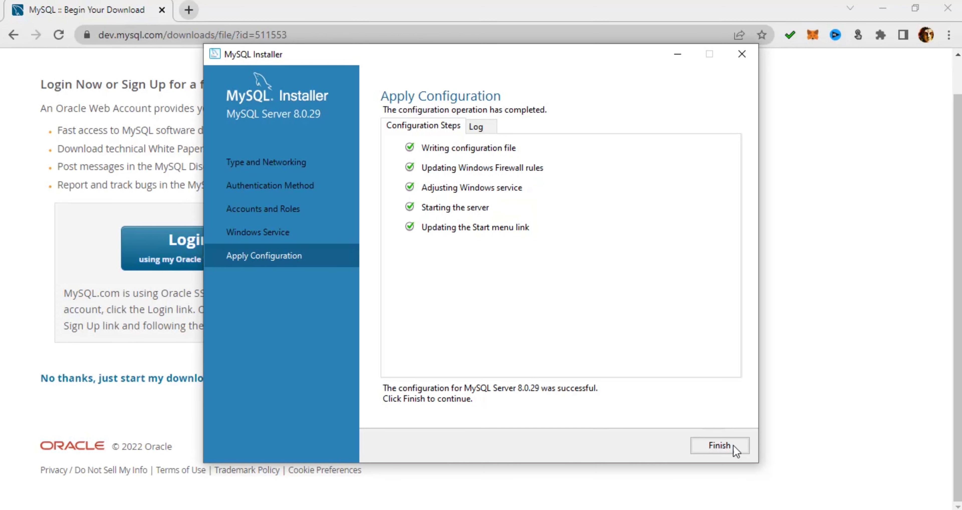
click(726, 449)
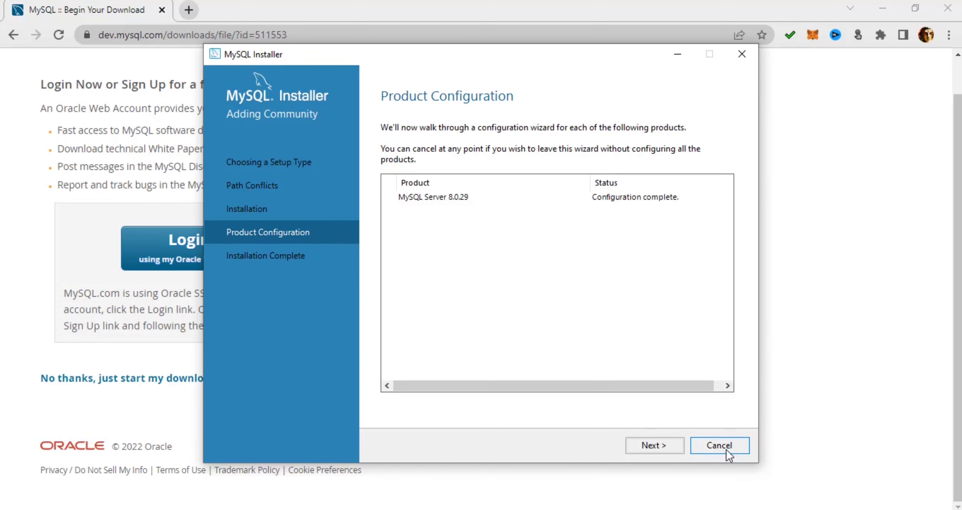
click(654, 444)
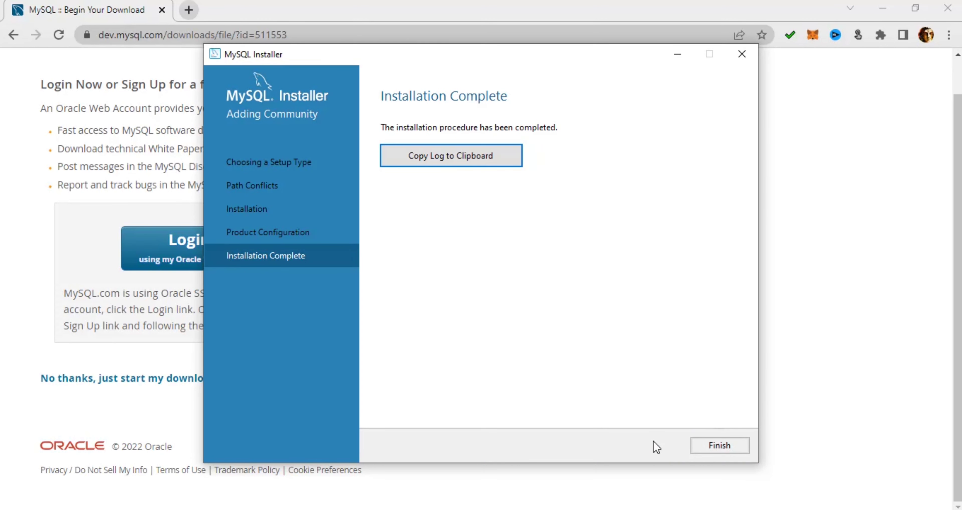
click(705, 444)
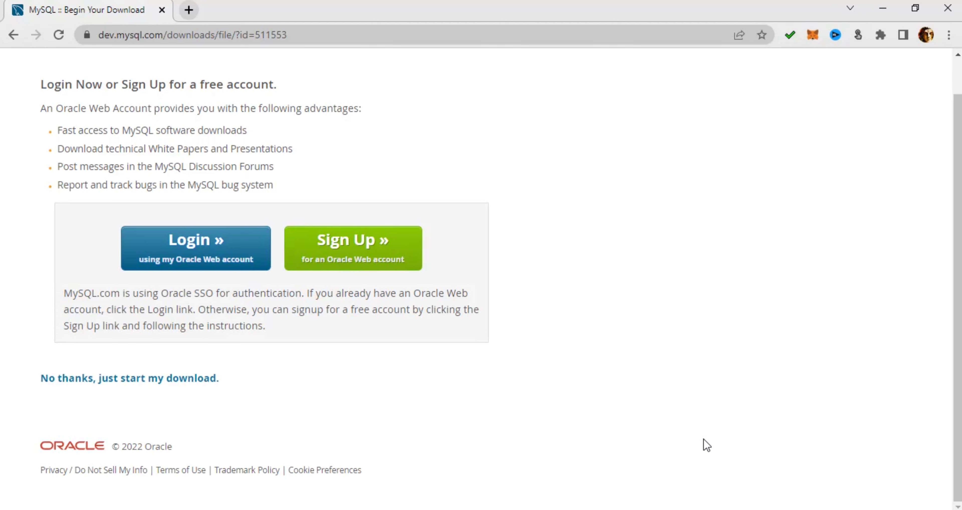
Launch MySQL 8.0 Command Line Client from Start and log in with the root password.
key(super)
text(m)
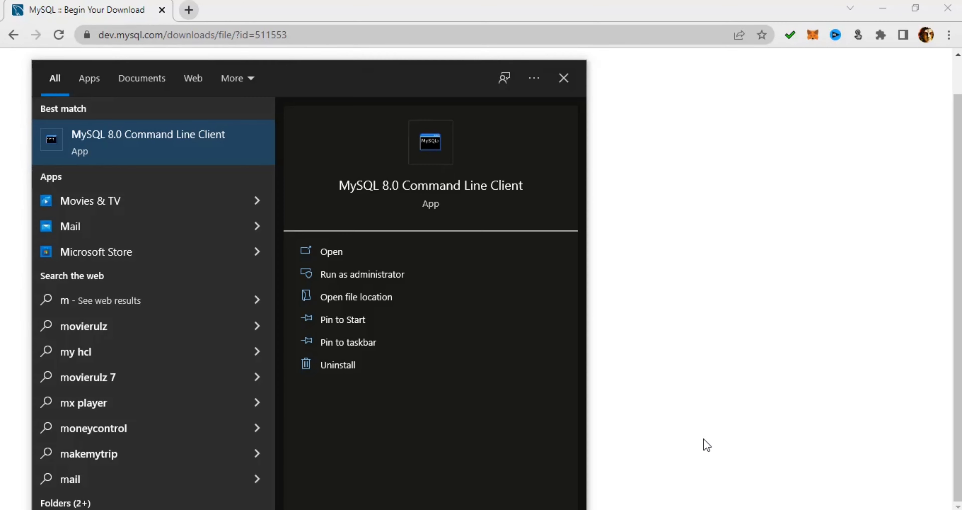
click(197, 143)
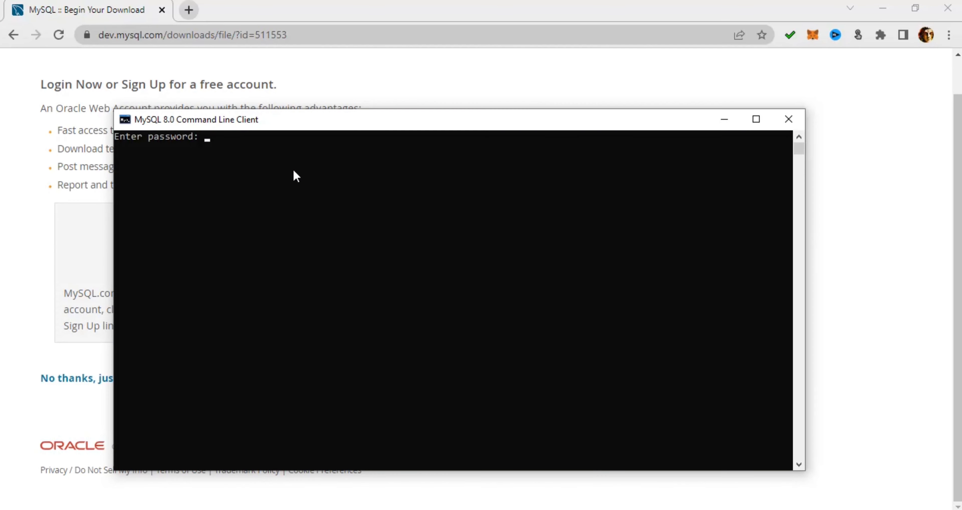
text(****)
key(Return)
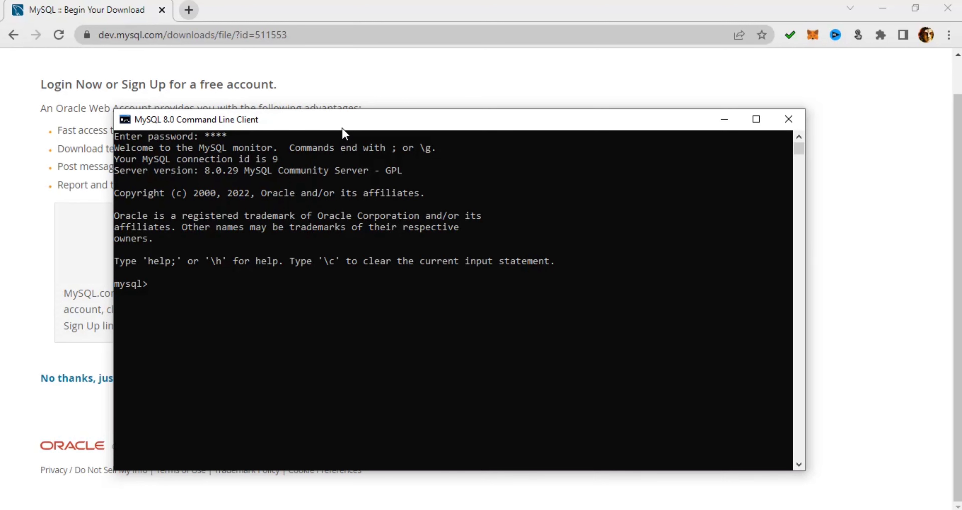
Maximize the client window and run 'show databases;' to list the four databases.
double_click(342, 126)
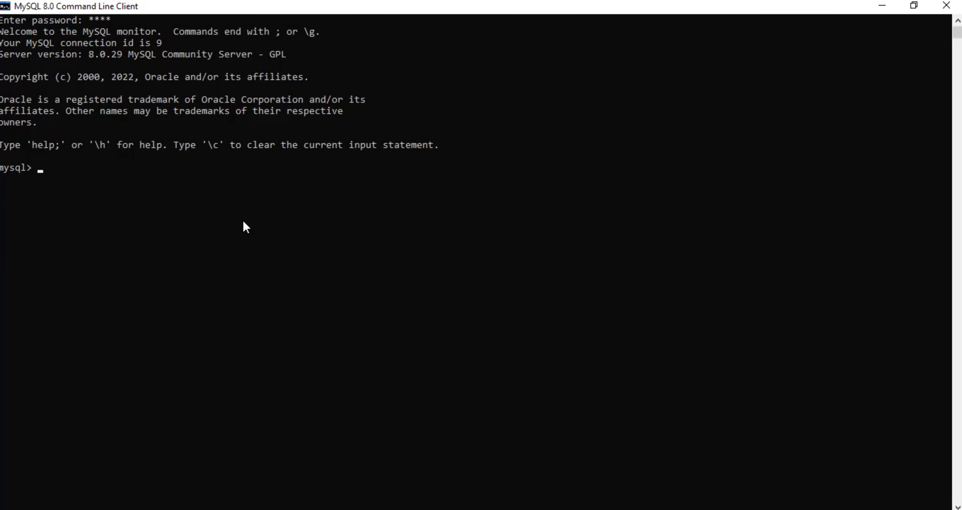
text(show databases;)
key(Return)
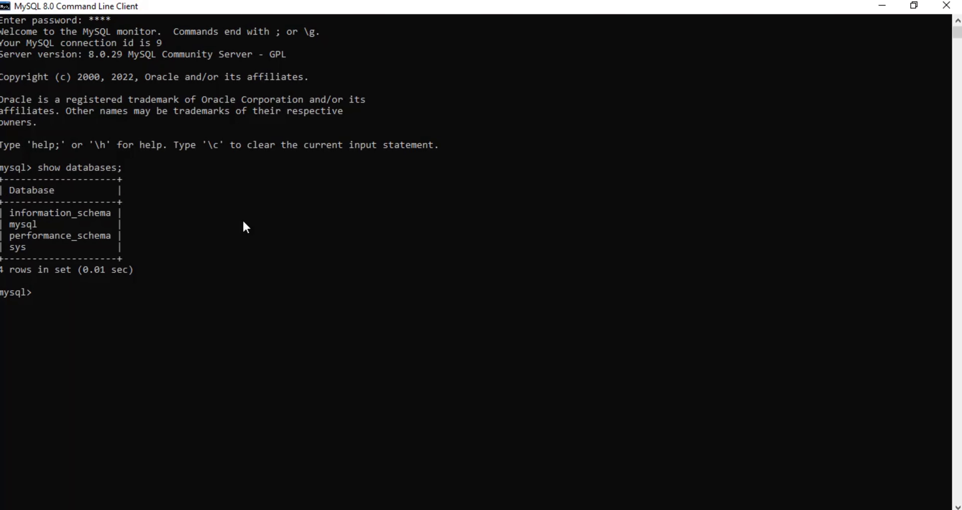